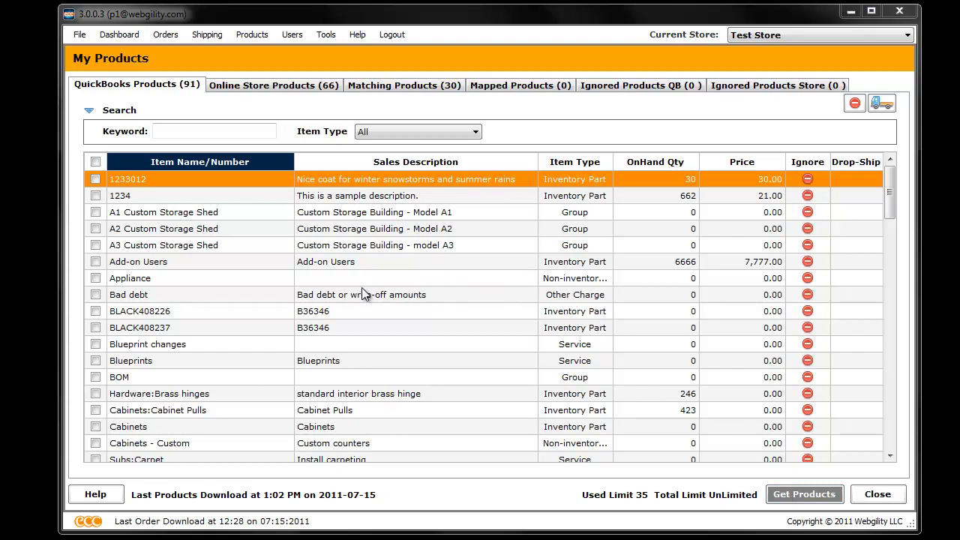
# Open the product transfer page and select COFFEE SHOP PLAID LOW BELT JKT for transfer to QuickBooks.
pyautogui.click(257, 38)
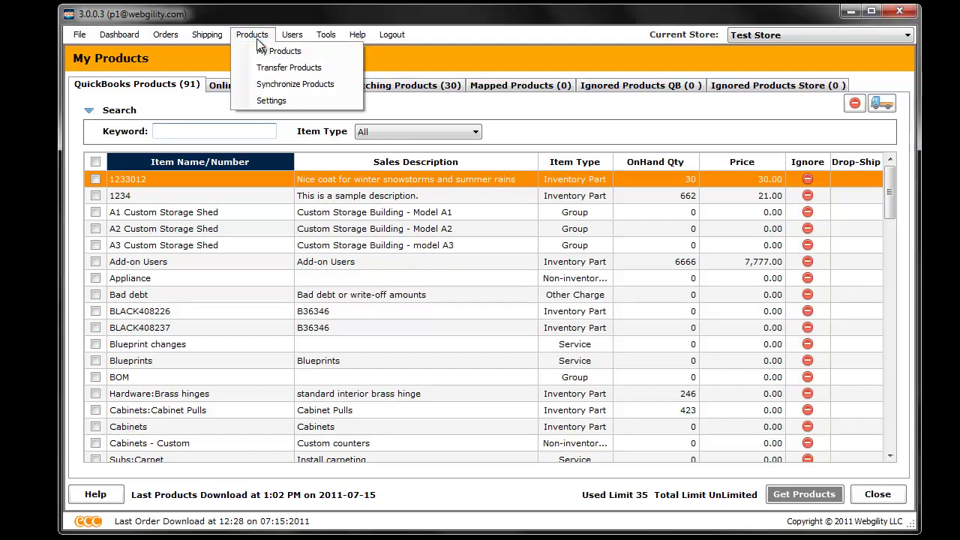
pyautogui.click(260, 66)
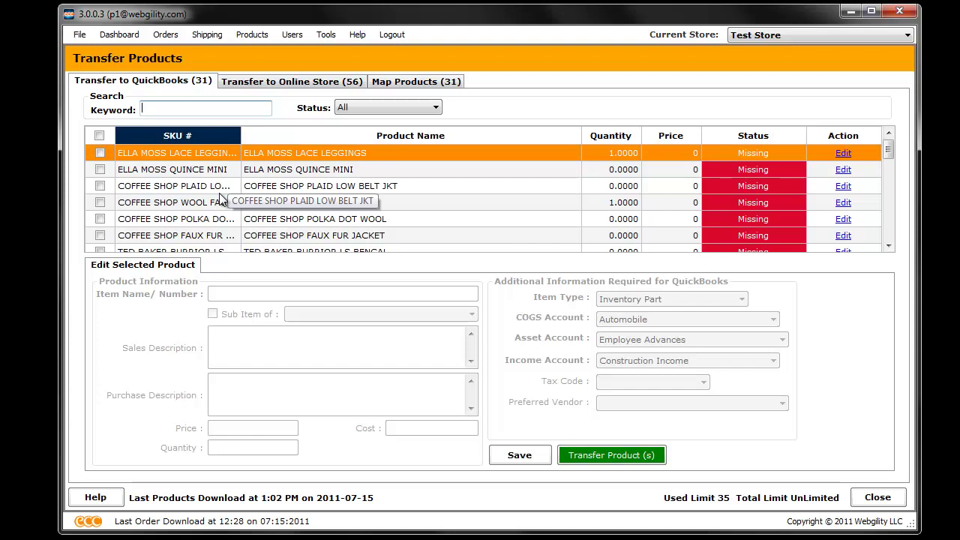
pyautogui.click(102, 186)
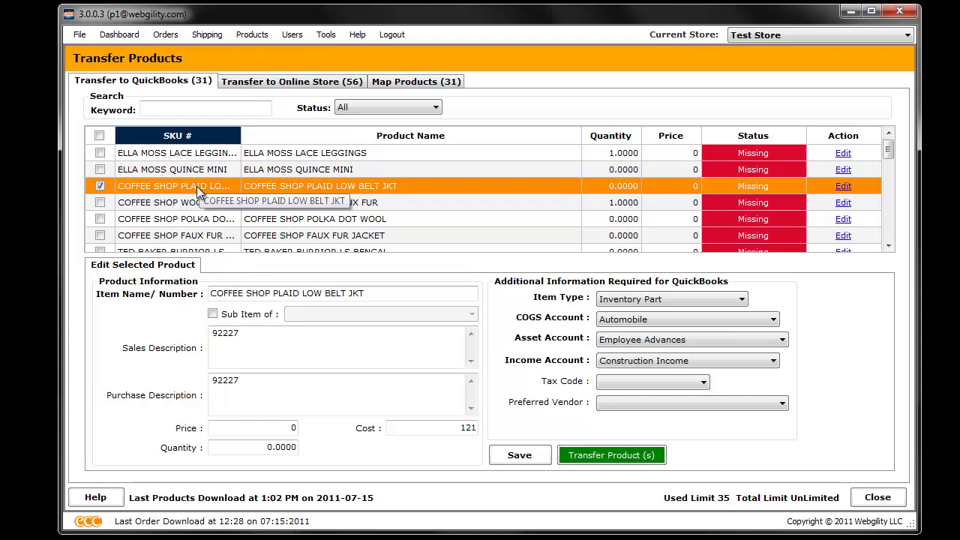
# Set the jacket's sales description to "This is a test product" and its purchase description to "Purchase description goes here".
pyautogui.click(266, 341)
pyautogui.moveTo(267, 341); pyautogui.dragTo(197, 331)
pyautogui.write('This is a test product')
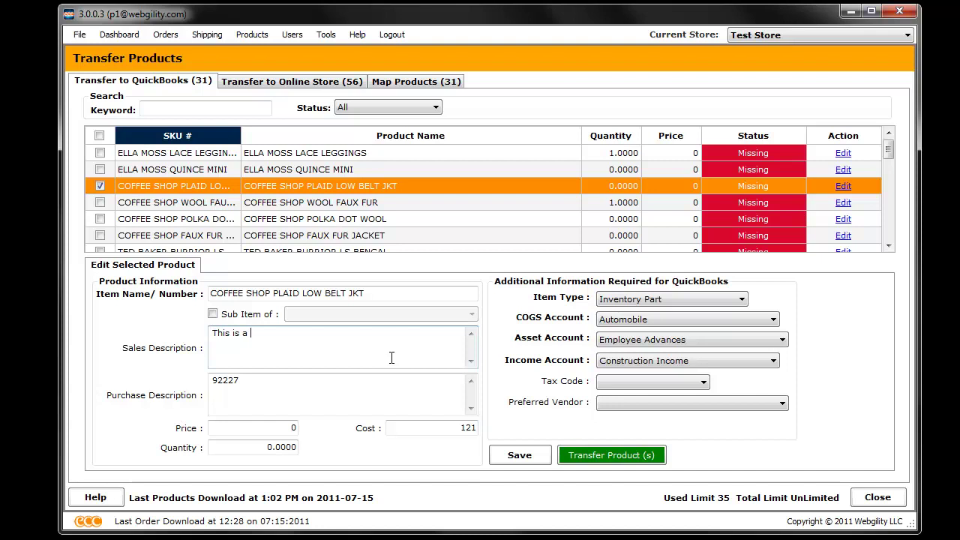
pyautogui.press('Tab')
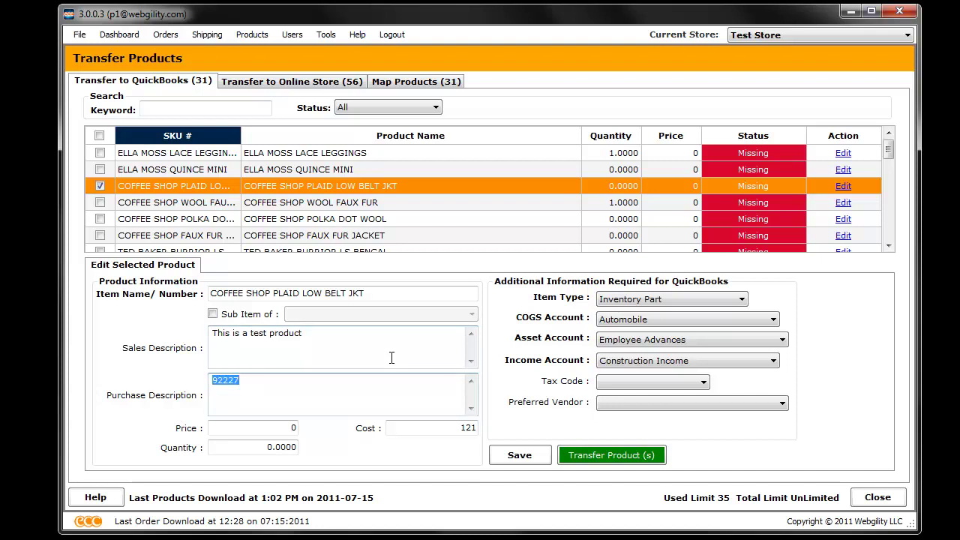
pyautogui.write('Pru')
pyautogui.press('BackSpace')
pyautogui.press('BackSpace')
pyautogui.write('urchase description g')
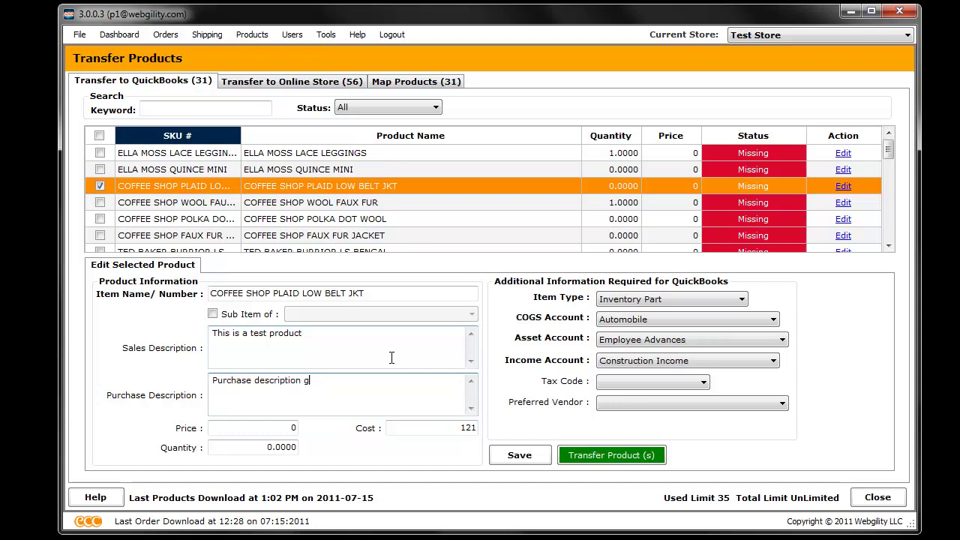
pyautogui.write('oes here')
# Set the jacket's price to 12, its cost to 8 and its quantity to 12.
pyautogui.press('Tab')
pyautogui.write('12')
pyautogui.press('Tab')
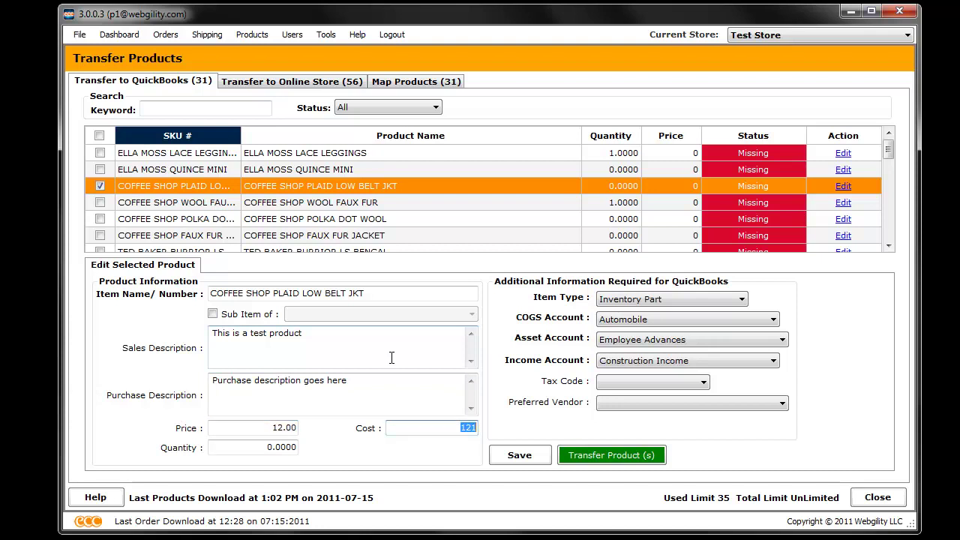
pyautogui.write('8')
pyautogui.press('Tab')
pyautogui.write('12')
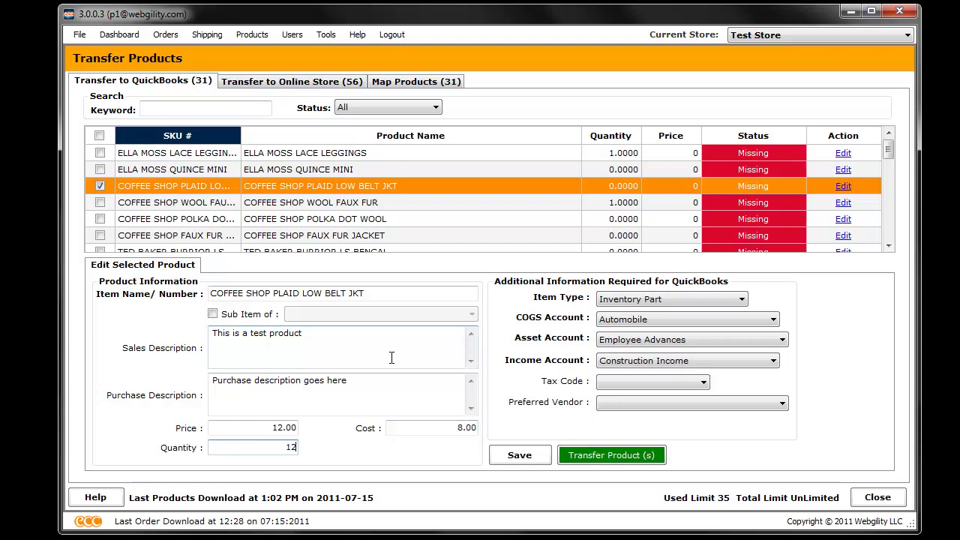
# Keep the jacket's item type as Inventory Part and set its COGS account to Cost of Goods Sold.
pyautogui.click(740, 300)
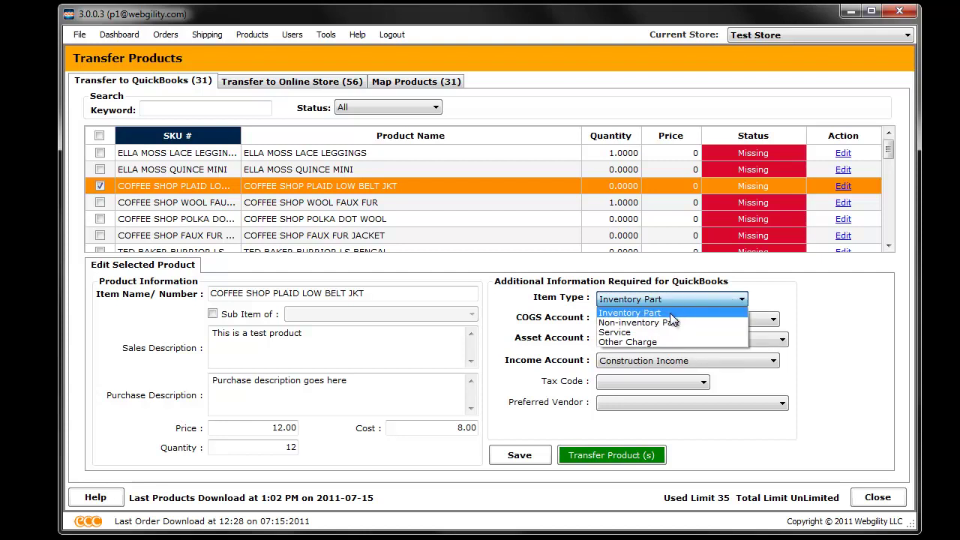
pyautogui.click(669, 312)
pyautogui.click(733, 318)
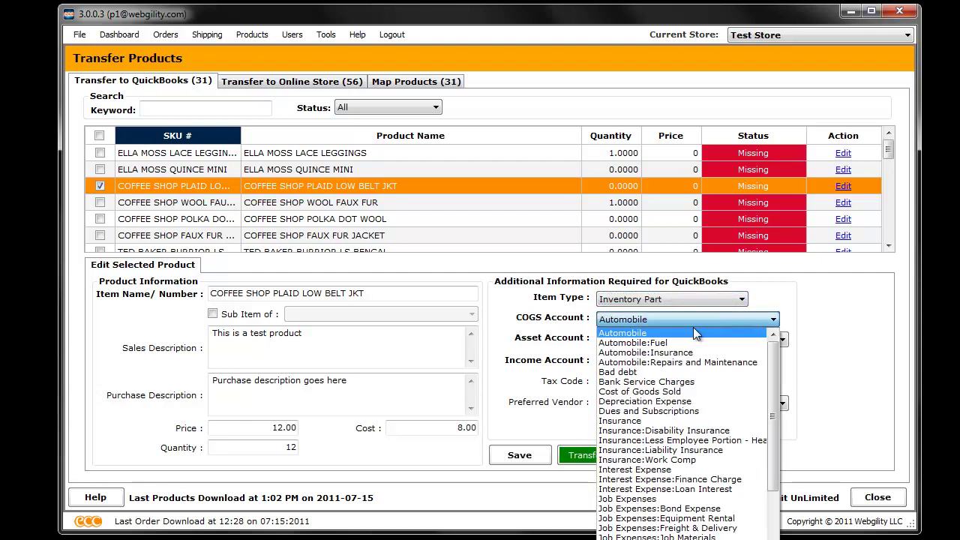
pyautogui.click(658, 391)
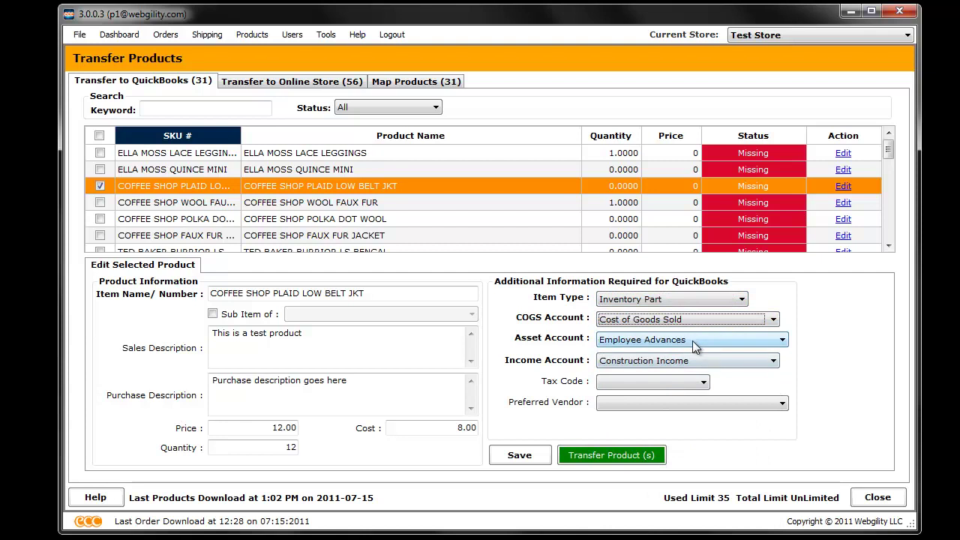
# Set the jacket's asset account to Inventory Asset and keep Construction Income as its income account.
pyautogui.click(690, 339)
pyautogui.click(666, 363)
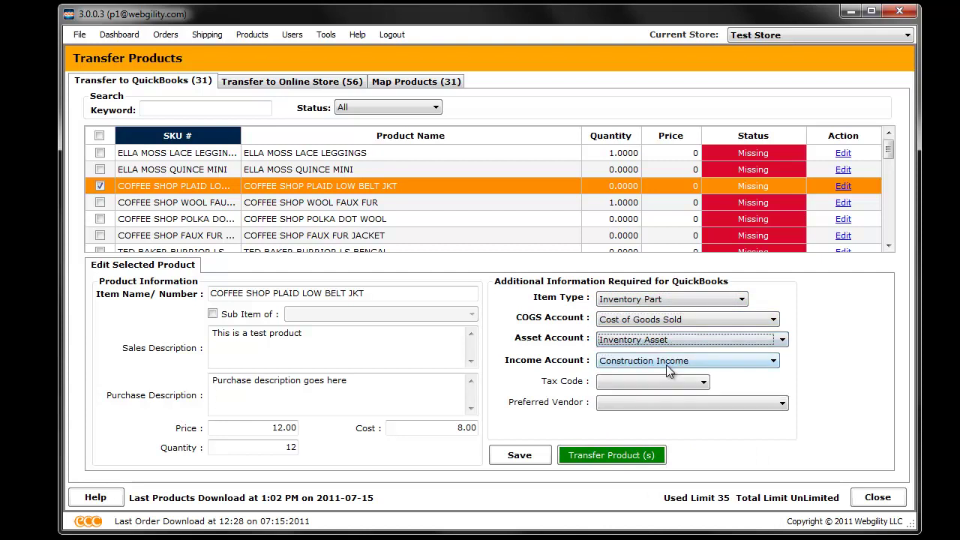
pyautogui.click(666, 364)
pyautogui.click(666, 364)
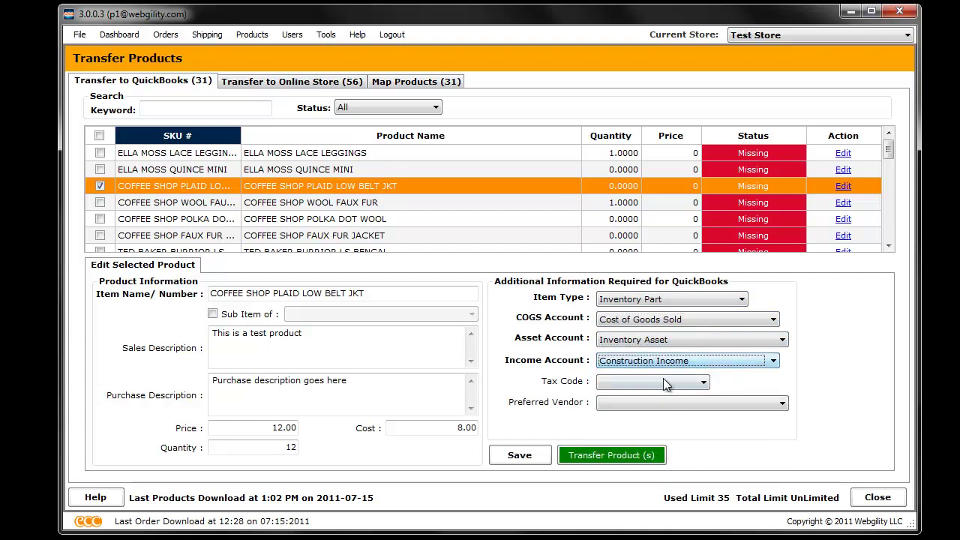
# Set the jacket's tax code to Tax and its preferred vendor to Bank of Anycity.
pyautogui.click(664, 379)
pyautogui.click(618, 414)
pyautogui.click(634, 405)
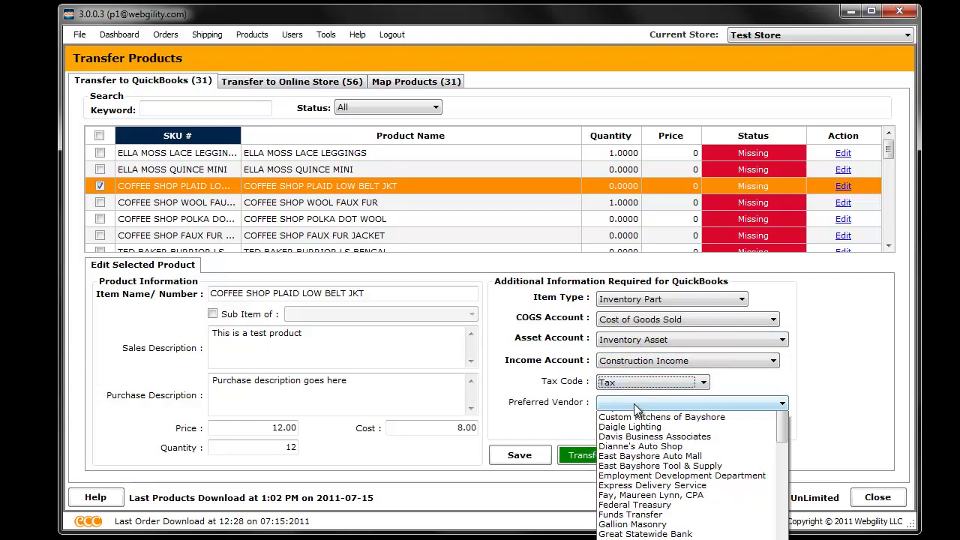
pyautogui.click(661, 432)
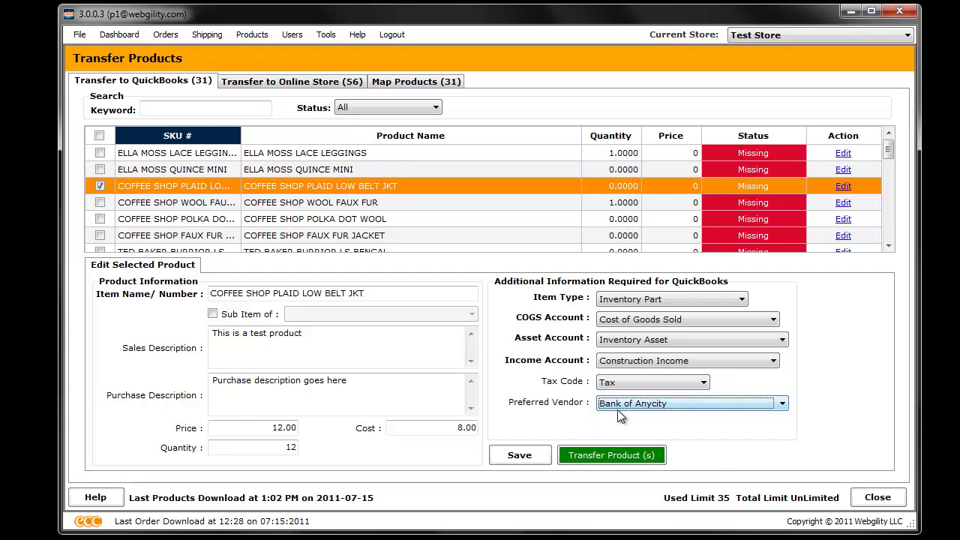
# Save the jacket's product details and transfer it to QuickBooks, dismissing the transfer report.
pyautogui.click(522, 455)
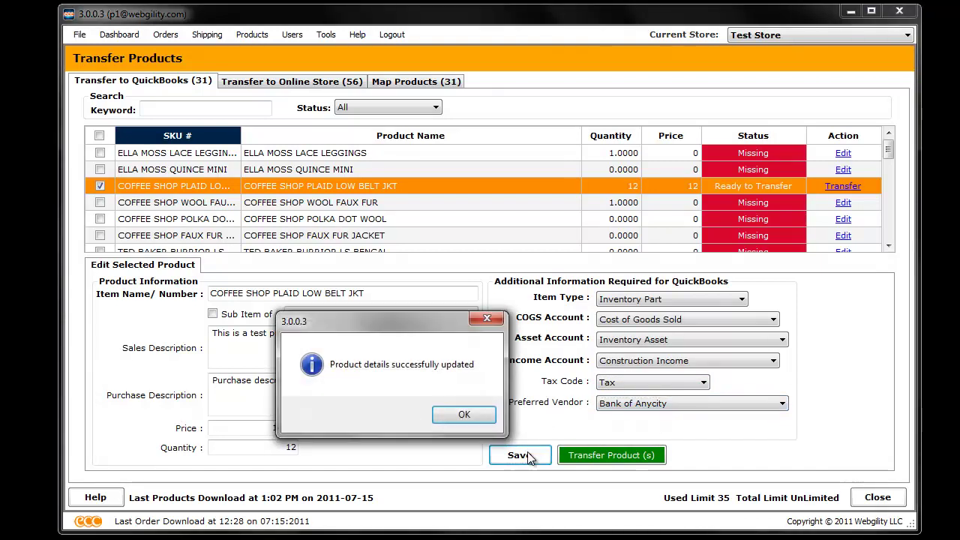
pyautogui.click(465, 419)
pyautogui.click(599, 457)
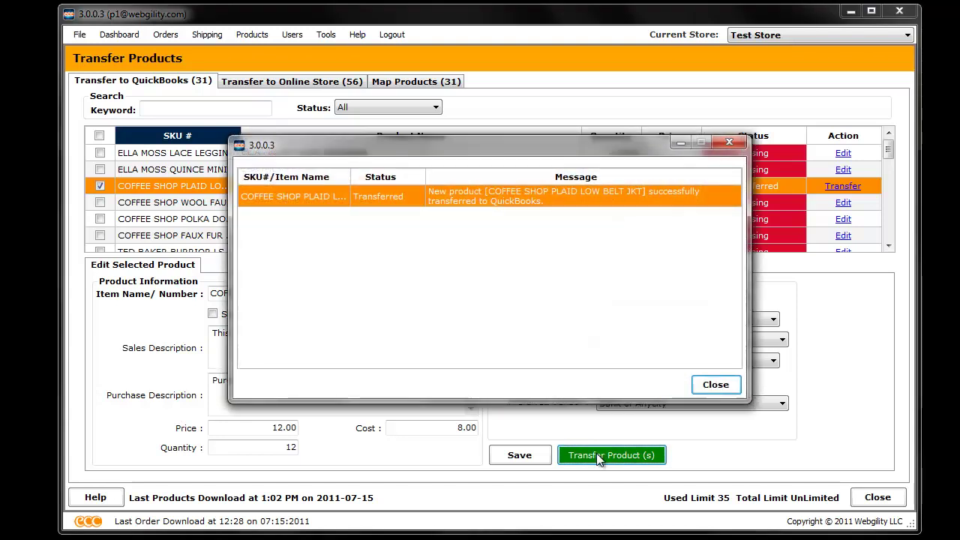
pyautogui.click(711, 385)
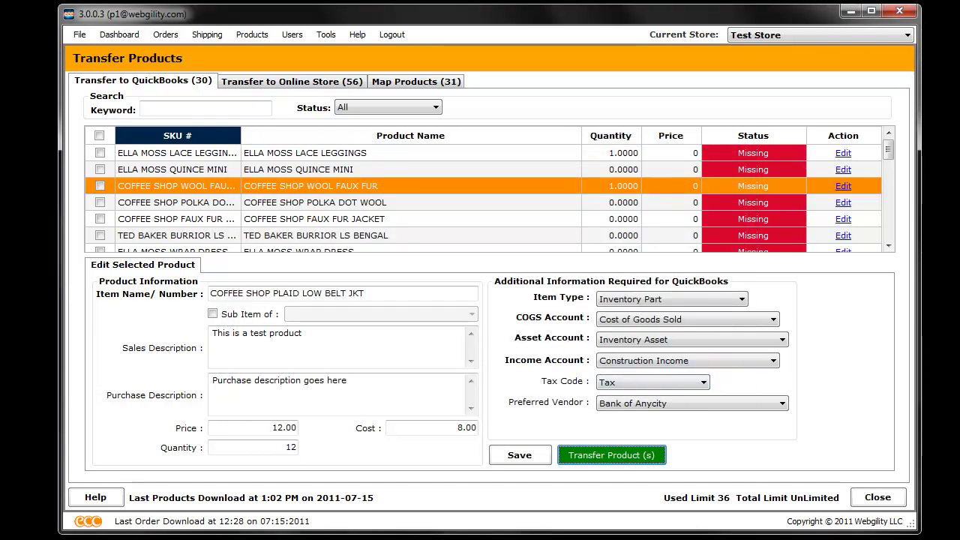
# Switch to QuickBooks and open the item list sorted by name.
pyautogui.click(360, 538)
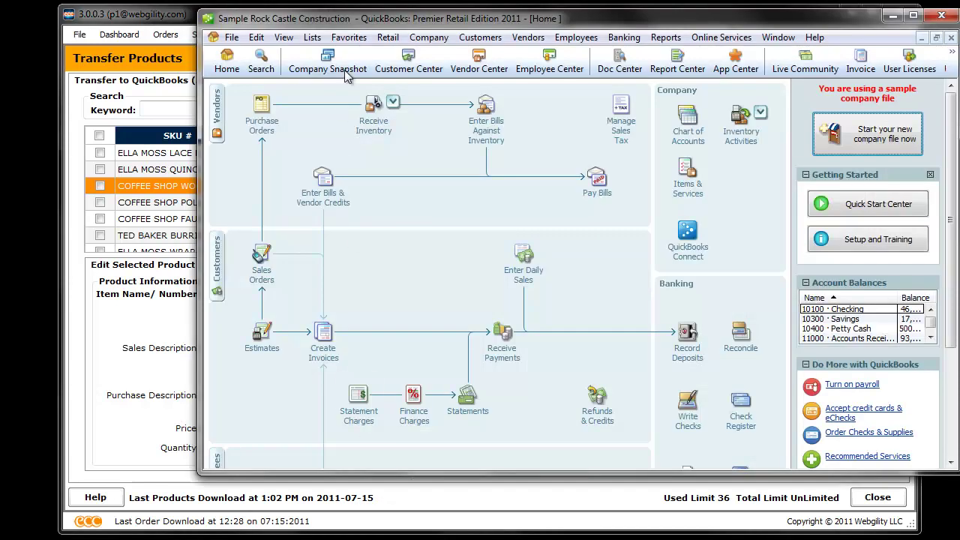
pyautogui.moveTo(364, 27); pyautogui.dragTo(229, 30)
pyautogui.click(177, 40)
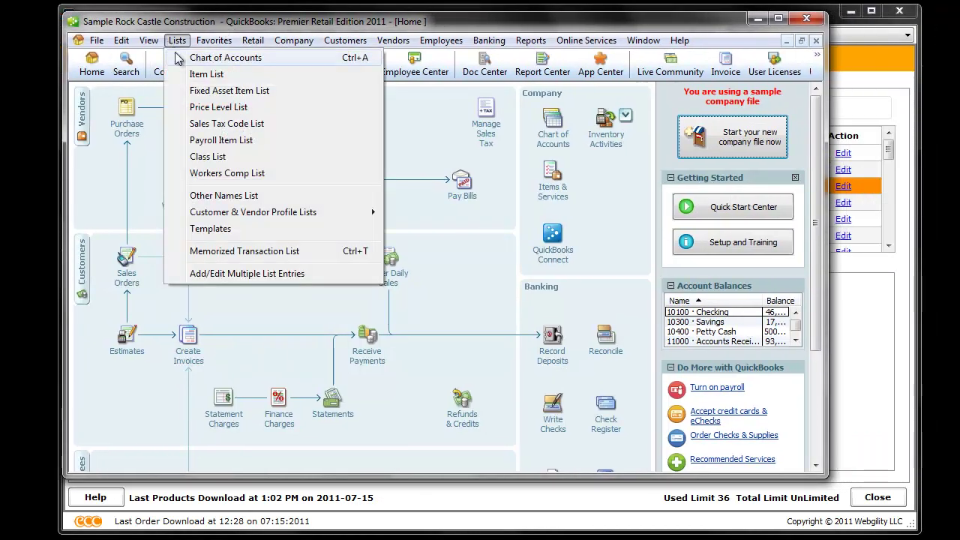
pyautogui.click(180, 75)
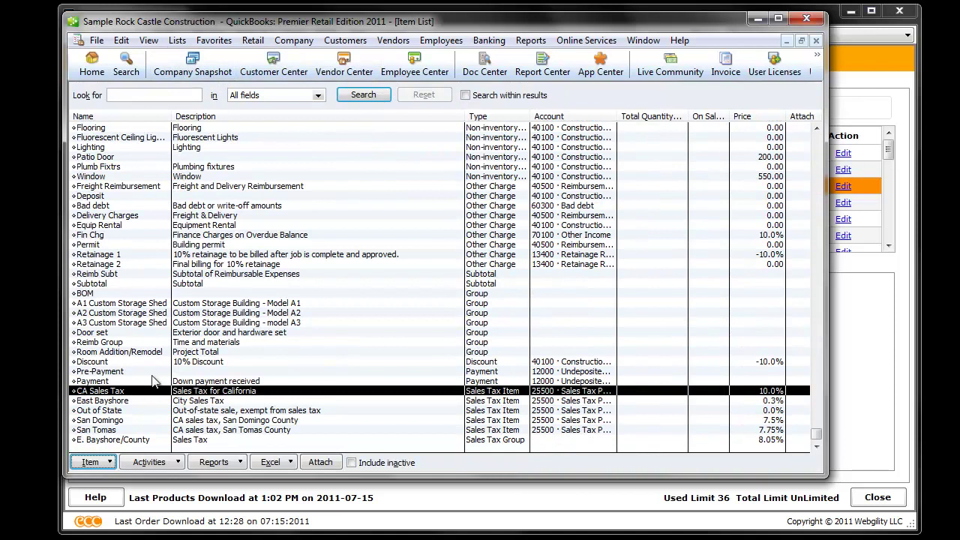
pyautogui.click(113, 118)
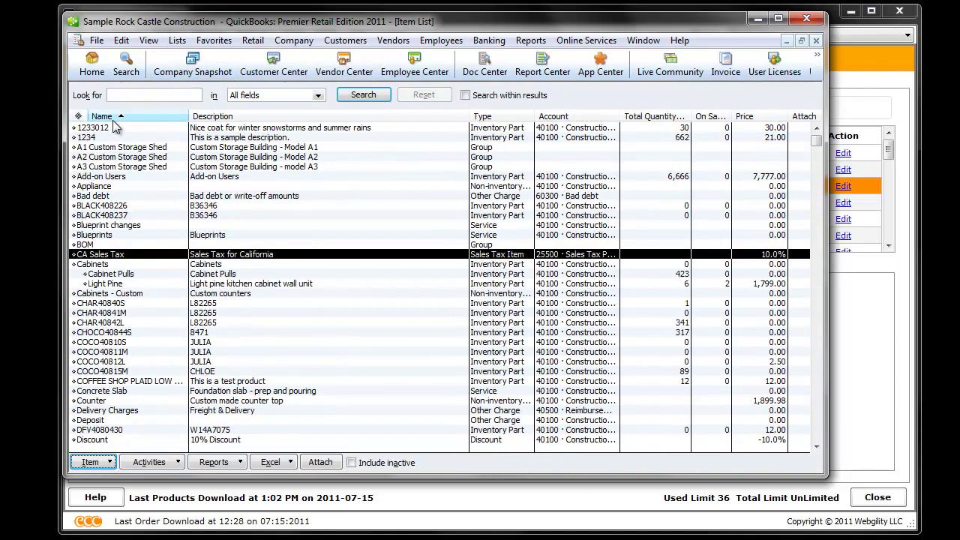
# Review the details of the COFFEE SHOP PLAID LOW BELT JKT item, close it and return to the product transfer page.
pyautogui.click(135, 382)
pyautogui.doubleClick(136, 382)
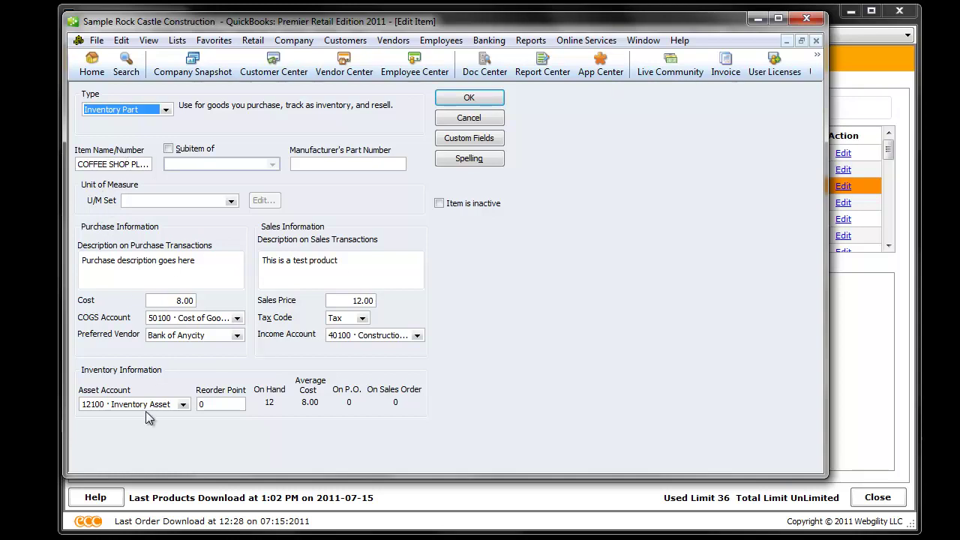
pyautogui.click(456, 97)
pyautogui.click(757, 19)
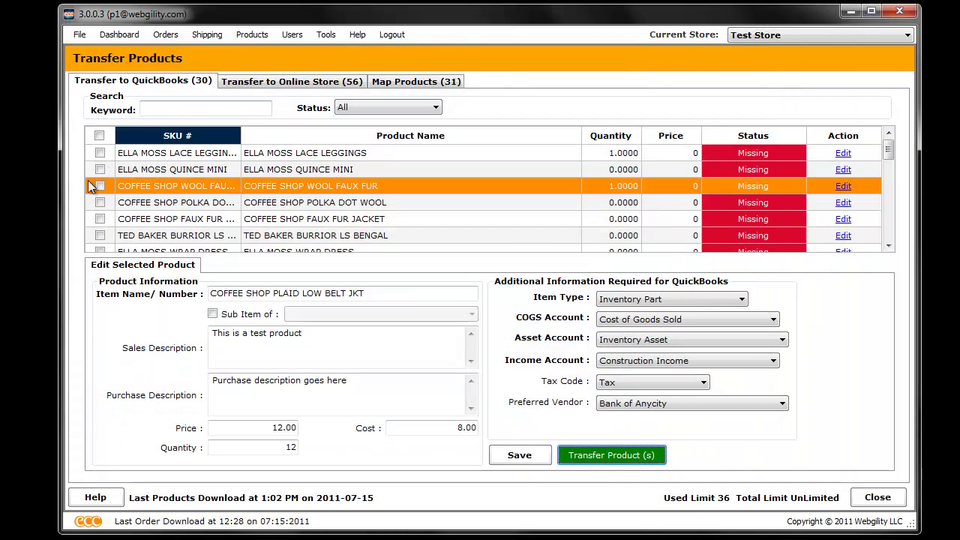
# Select ELLA MOSS LACE LEGGINGS, ELLA MOSS QUINCE MINI and COFFEE SHOP WOOL FAUX FUR for transfer to QuickBooks.
pyautogui.click(100, 153)
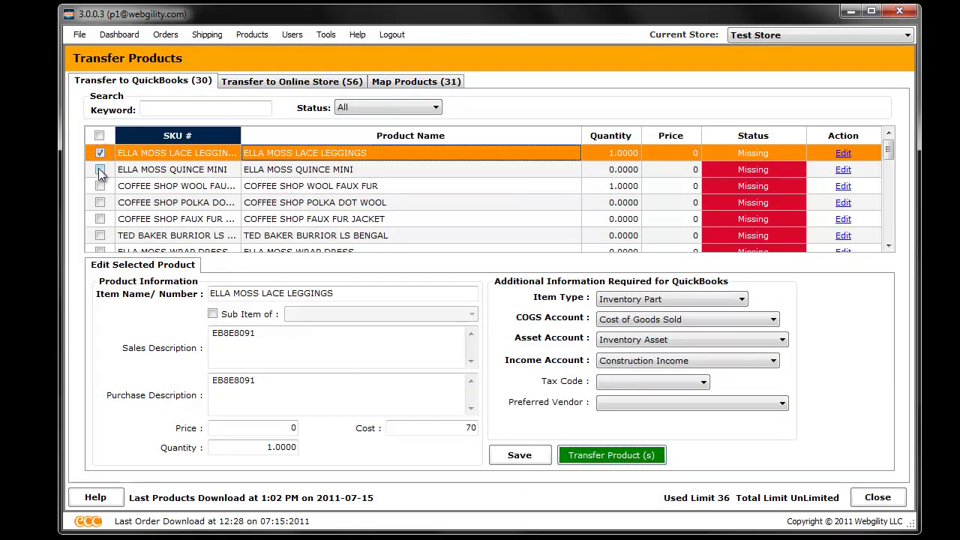
pyautogui.click(100, 169)
pyautogui.click(99, 186)
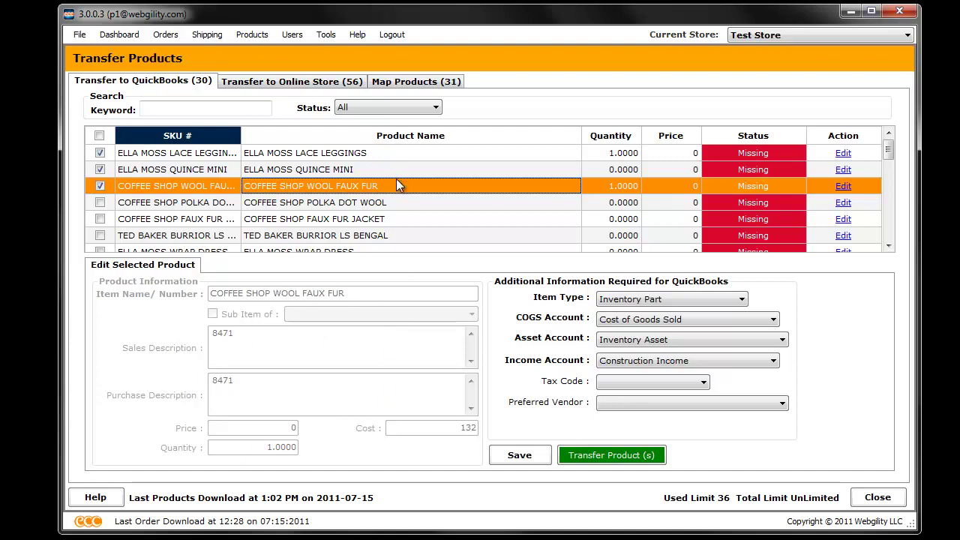
# Save the three selected products as Inventory Part items and transfer them to QuickBooks, dismissing the transfer report.
pyautogui.click(645, 295)
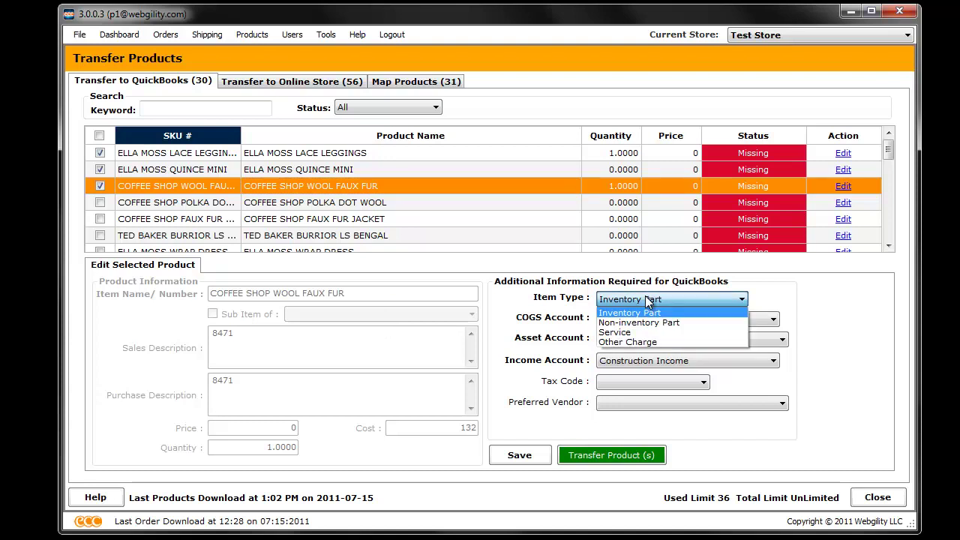
pyautogui.click(643, 297)
pyautogui.click(520, 457)
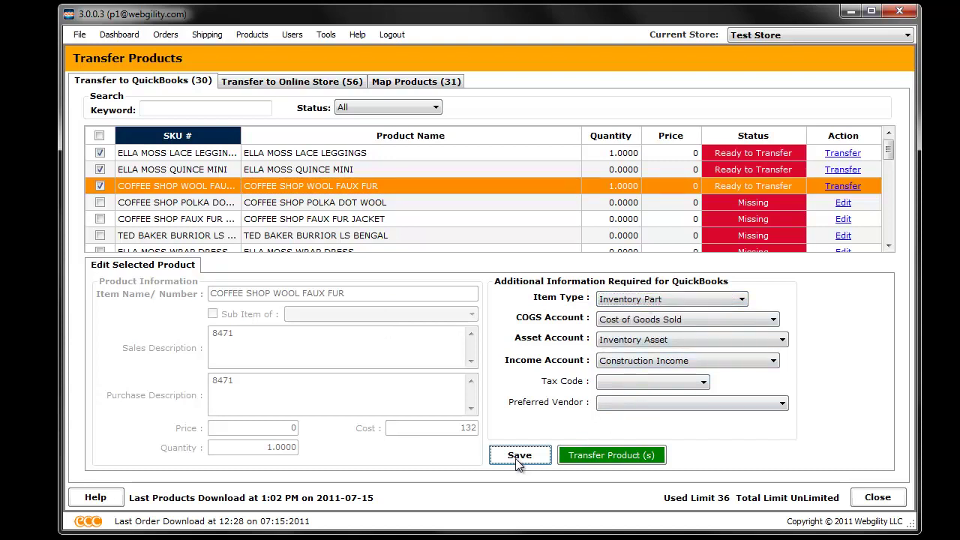
pyautogui.click(465, 416)
pyautogui.click(598, 455)
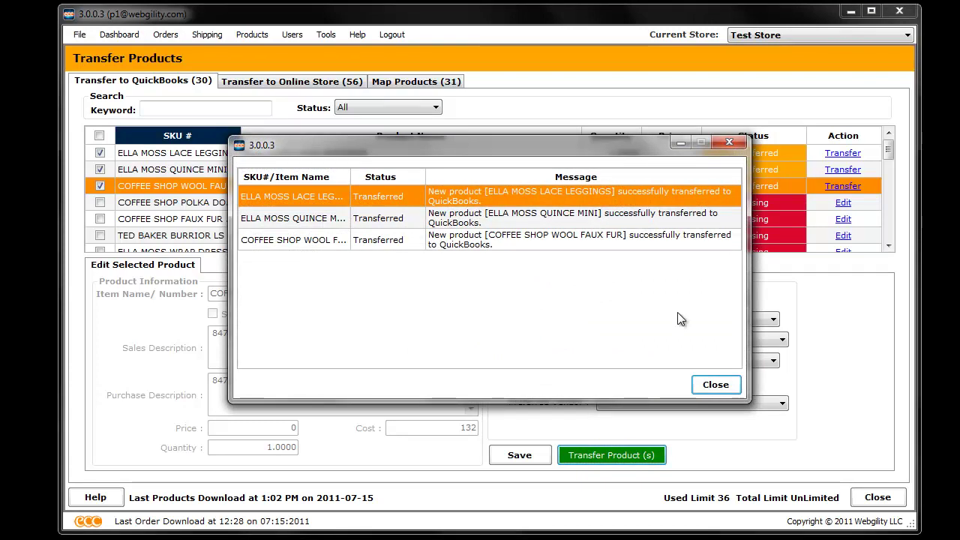
pyautogui.click(716, 384)
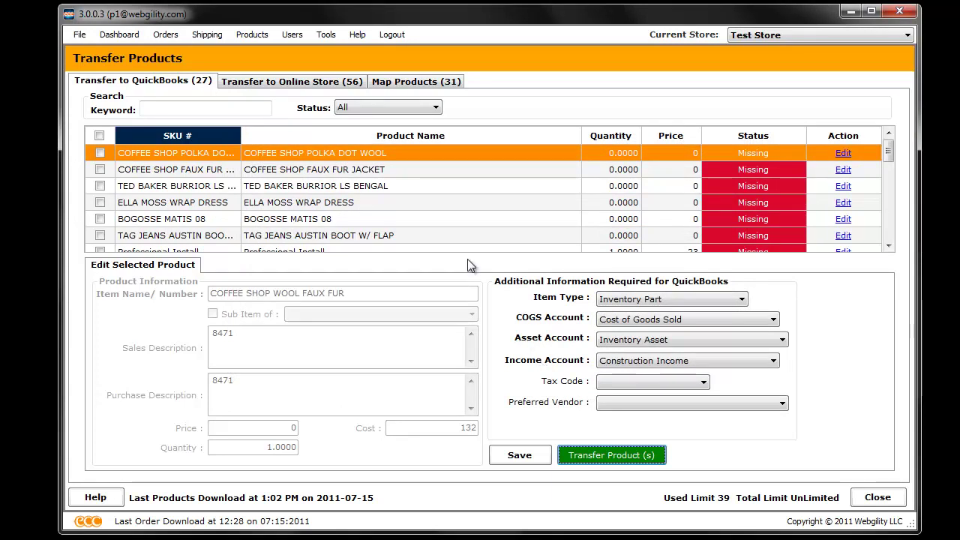
# Select A1, A2 and A3 Custom Storage Shed for transfer to the online store.
pyautogui.click(294, 84)
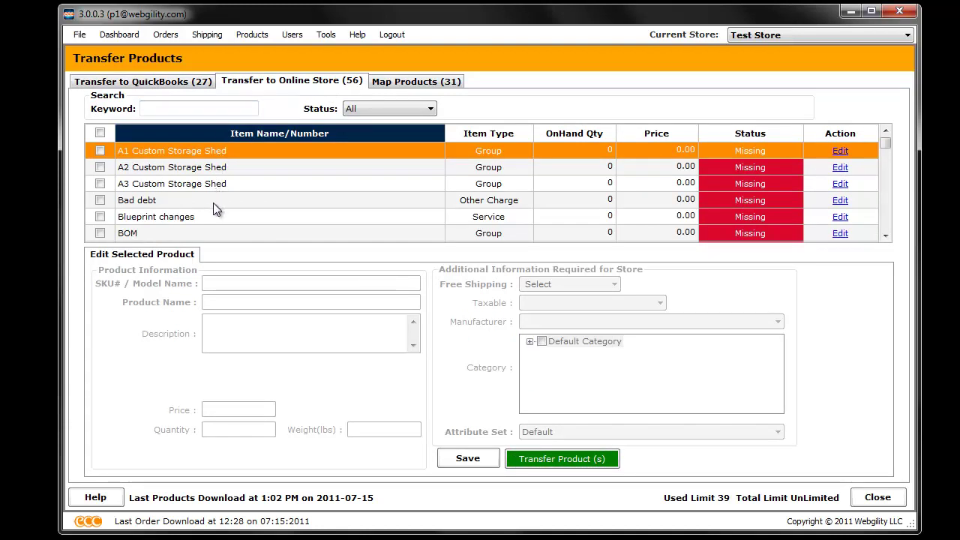
pyautogui.click(99, 151)
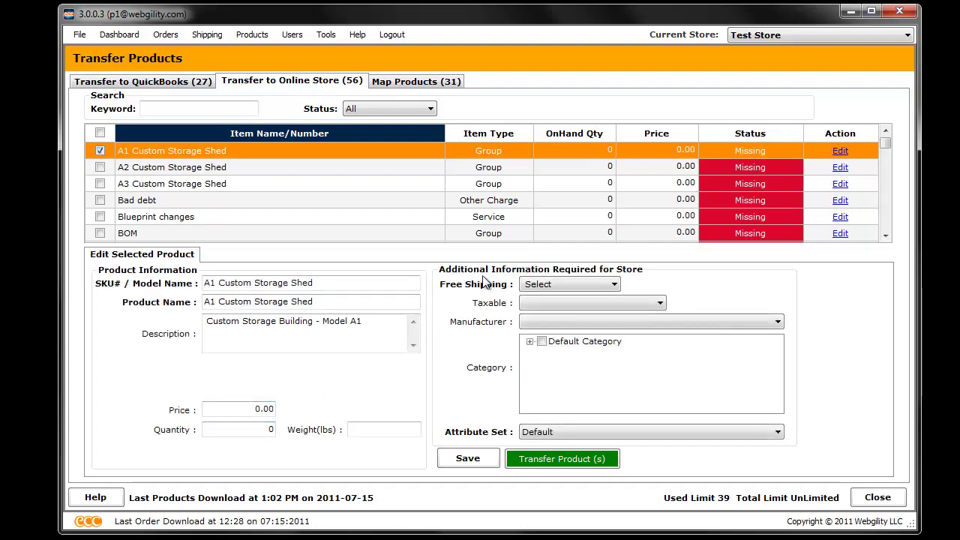
pyautogui.click(100, 167)
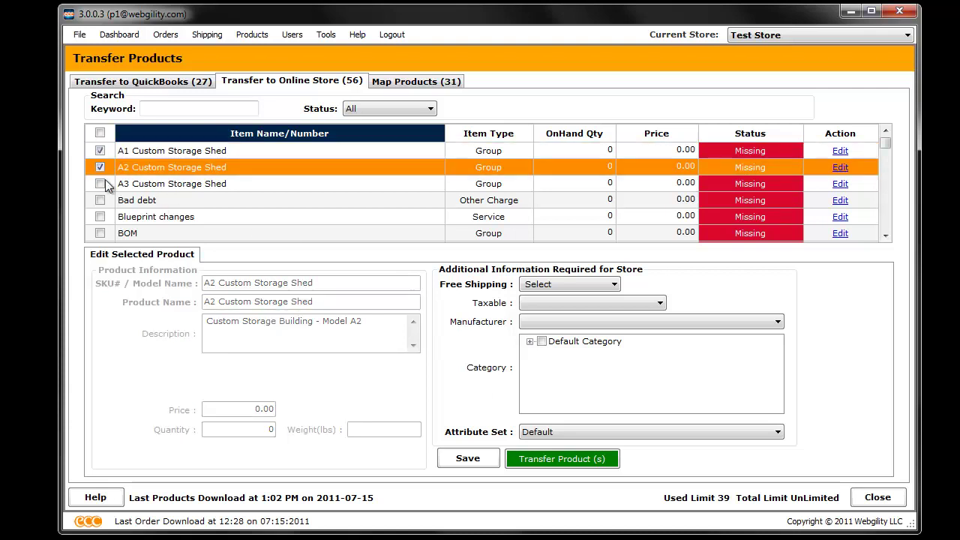
pyautogui.click(101, 184)
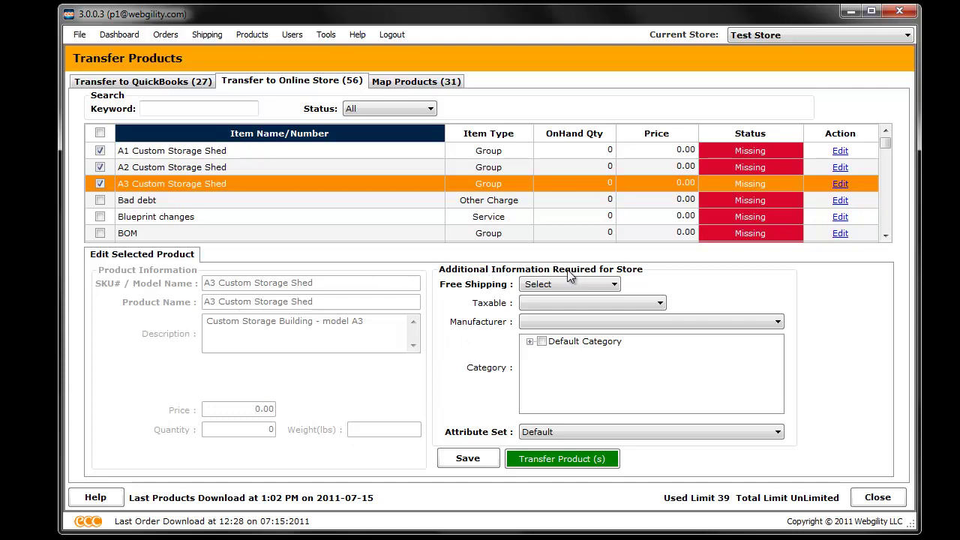
# Set Free Shipping to No and Taxable to Taxable Goods for the three selected storage sheds.
pyautogui.click(612, 284)
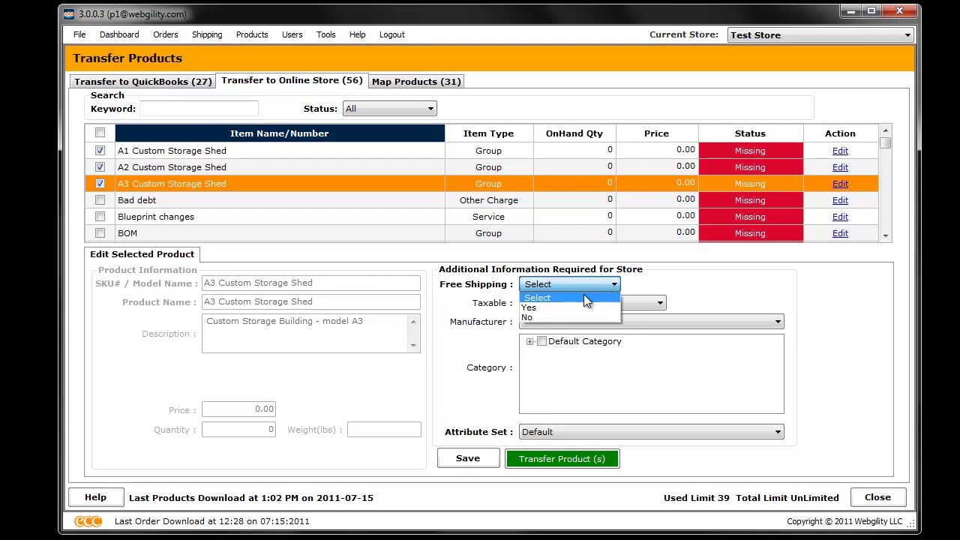
pyautogui.click(552, 316)
pyautogui.click(584, 303)
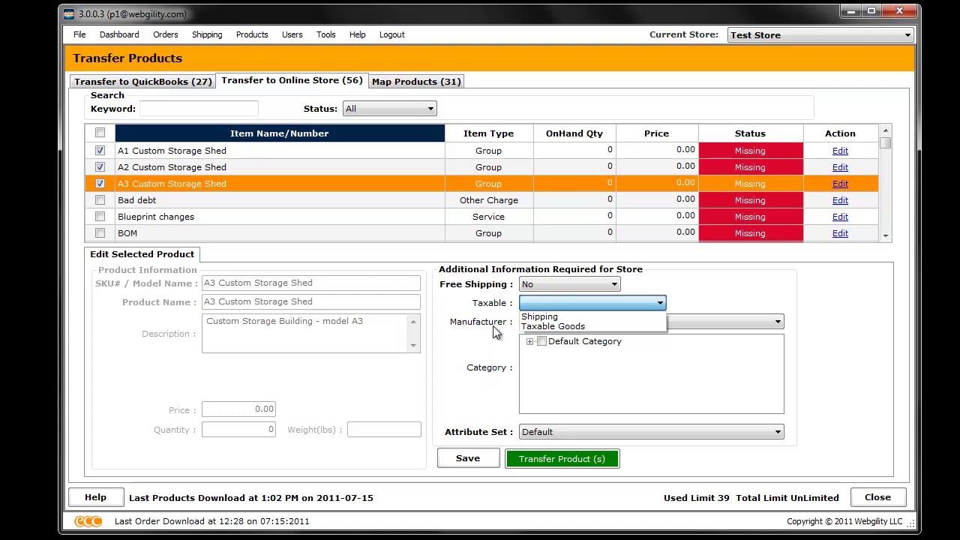
pyautogui.click(571, 324)
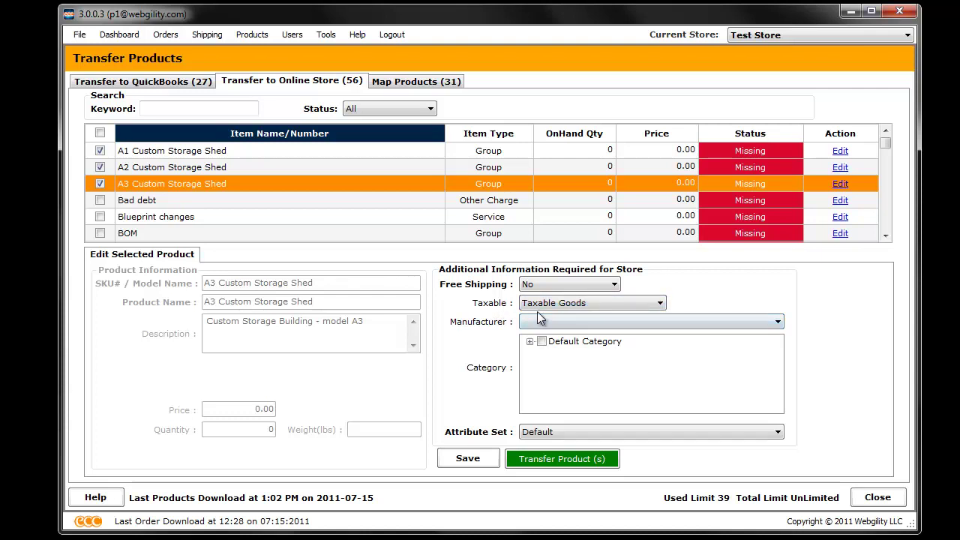
pyautogui.click(537, 319)
pyautogui.click(537, 318)
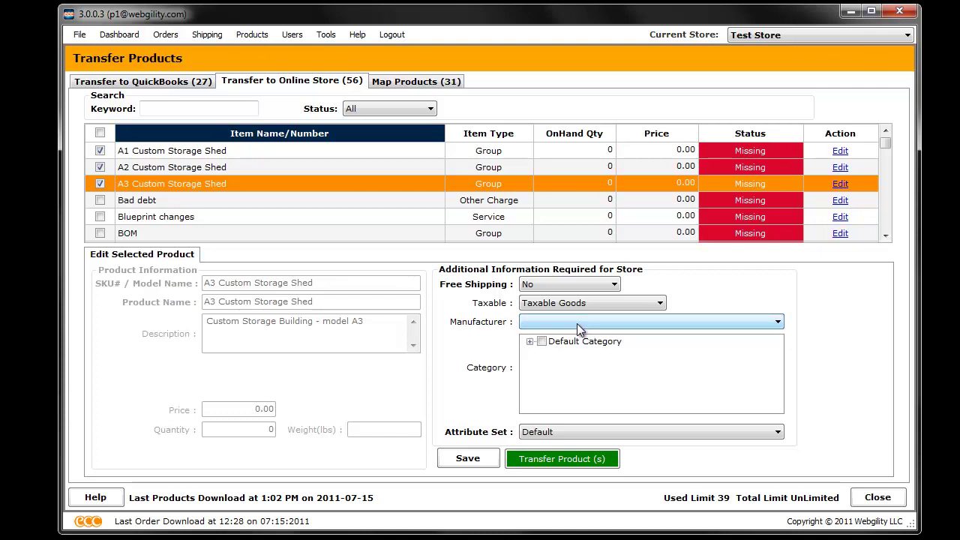
# Assign the selected sheds to the eCC category under Default Category, with the Default attribute set.
pyautogui.click(530, 342)
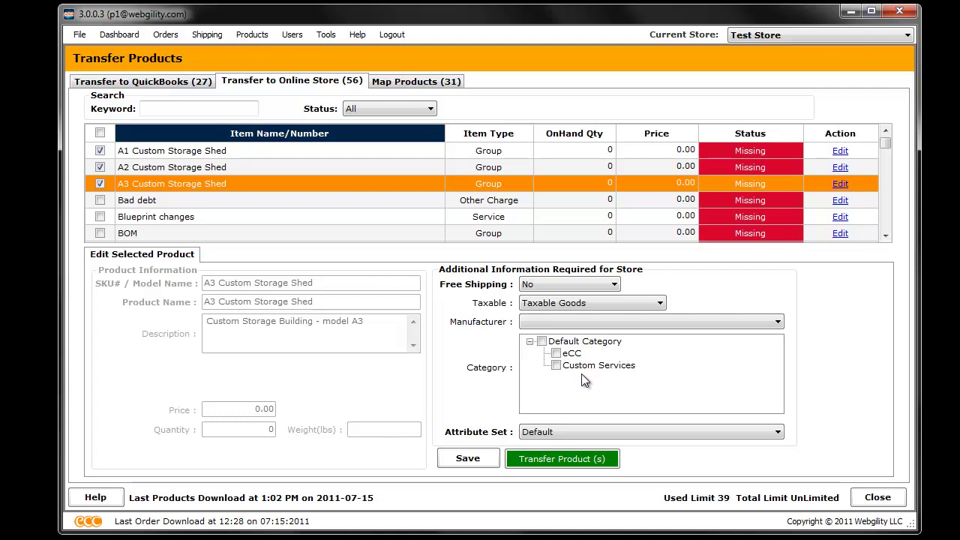
pyautogui.click(556, 353)
pyautogui.click(561, 430)
pyautogui.click(562, 437)
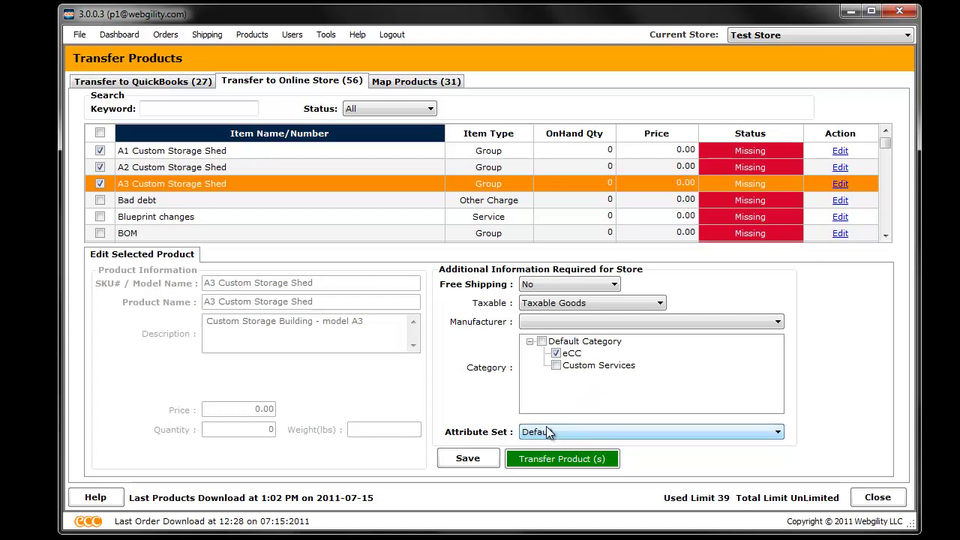
# Save the details of the three selected sheds and transfer them to the online store, dismissing the transfer report.
pyautogui.click(494, 459)
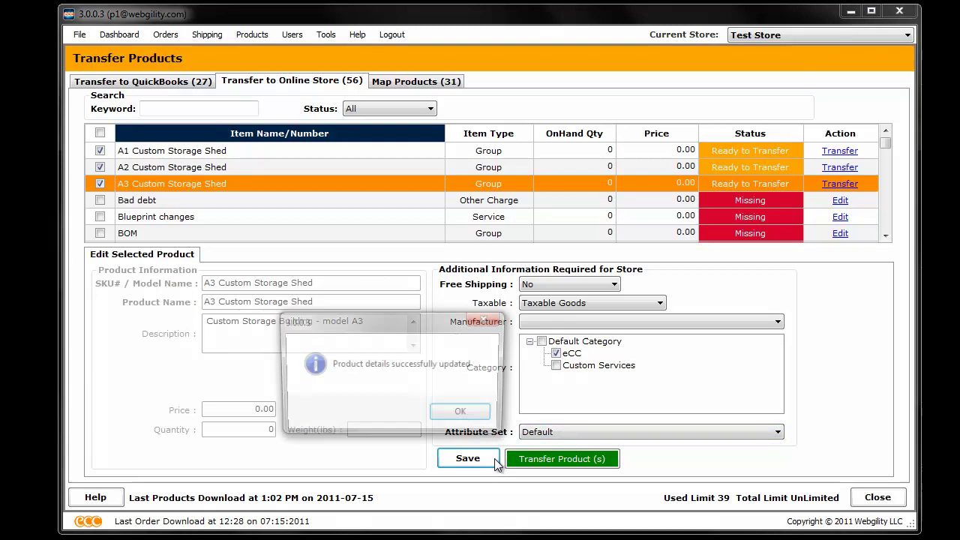
pyautogui.click(468, 419)
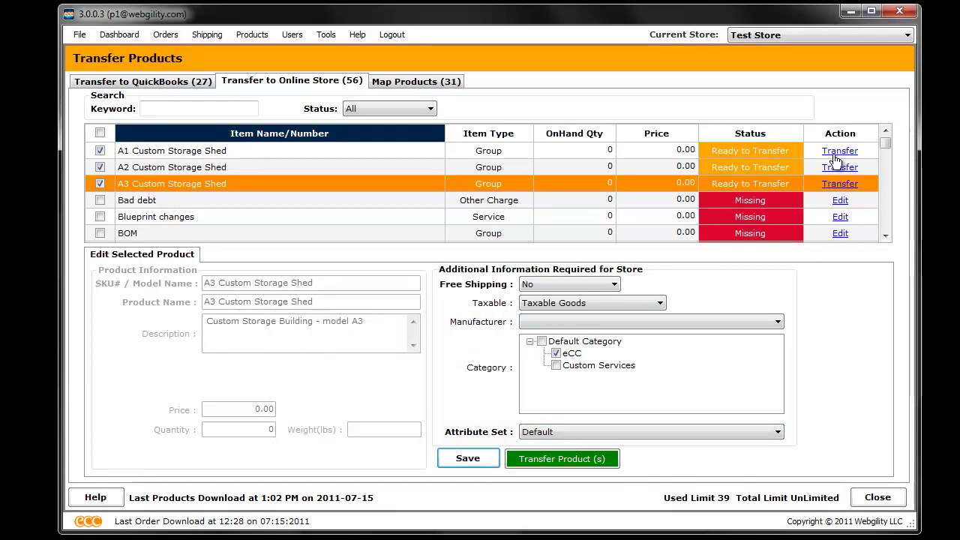
pyautogui.click(539, 451)
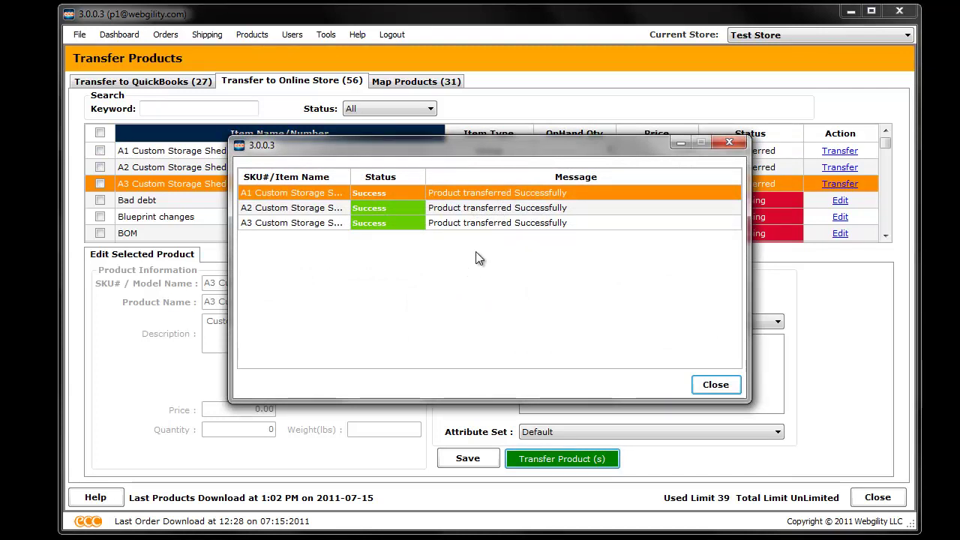
pyautogui.click(708, 383)
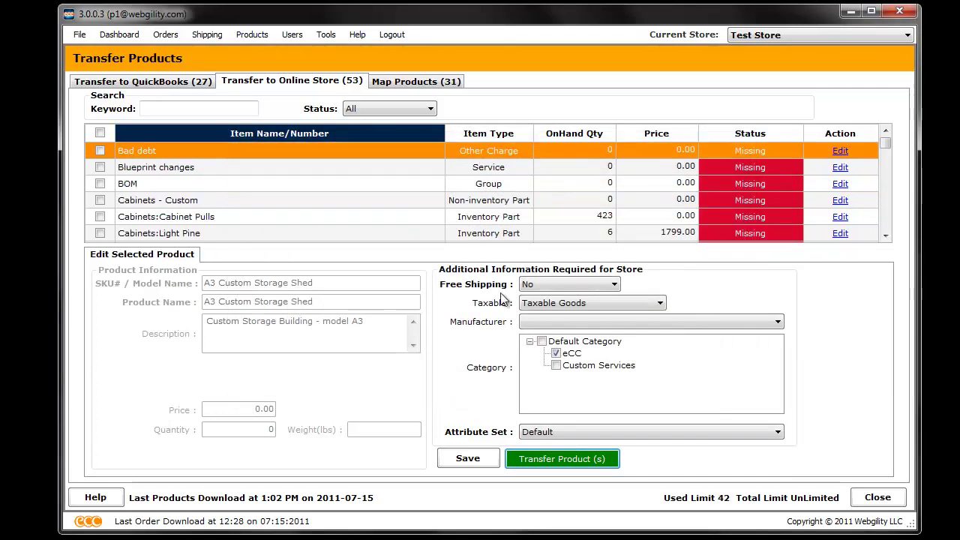
# Map the COFFEE SHOP WOOL FAUX FUR product to the QuickBooks group item A1 Custom Storage Shed, accepting the group type and dismissing the report.
pyautogui.click(384, 87)
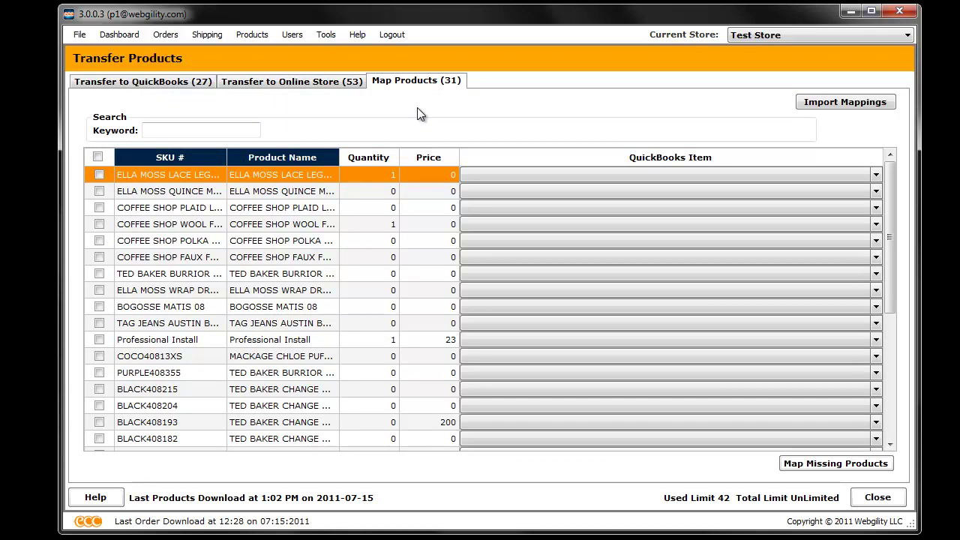
pyautogui.click(186, 229)
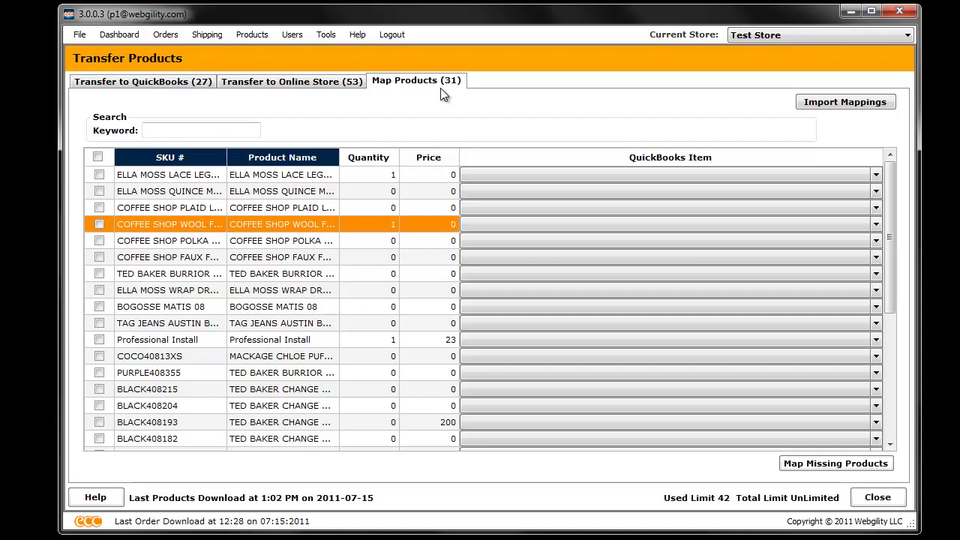
pyautogui.click(877, 224)
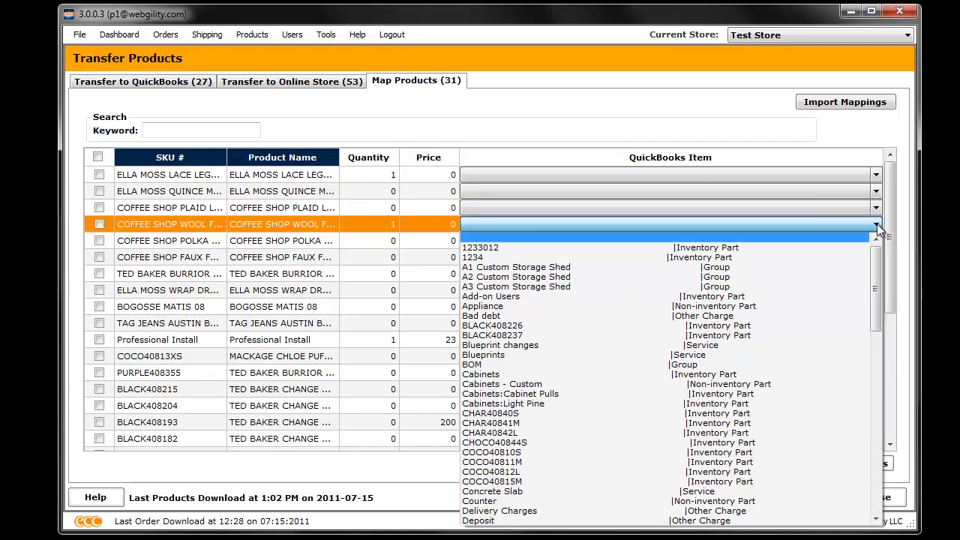
pyautogui.click(759, 267)
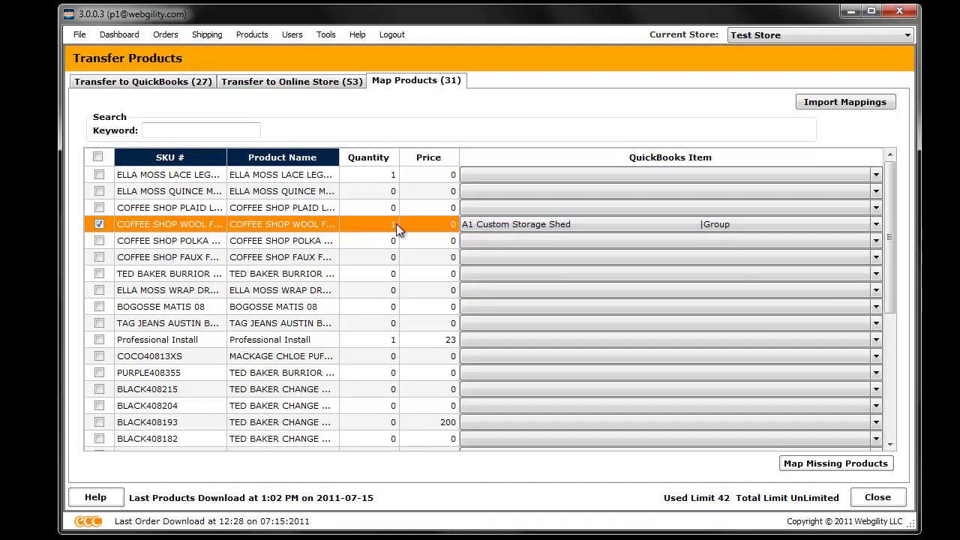
pyautogui.click(799, 463)
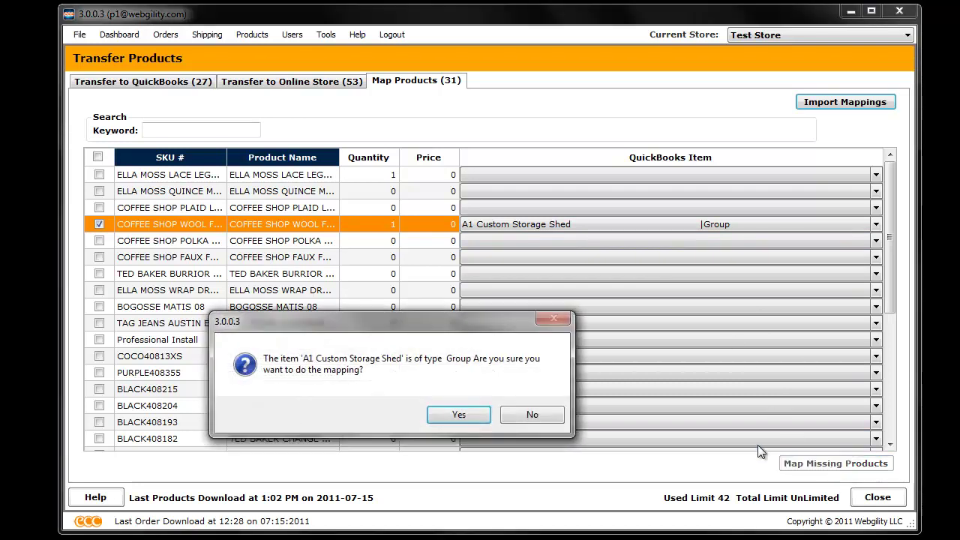
pyautogui.click(468, 418)
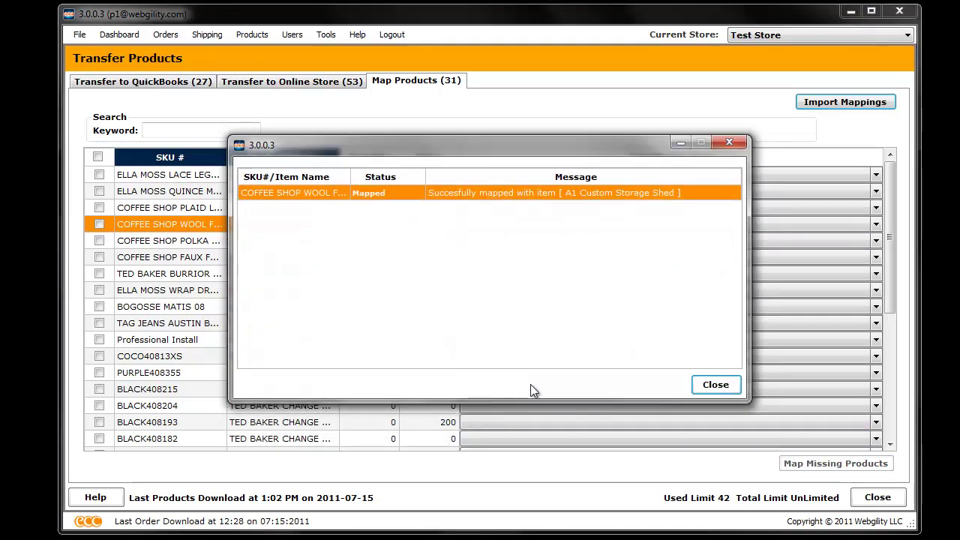
pyautogui.click(707, 384)
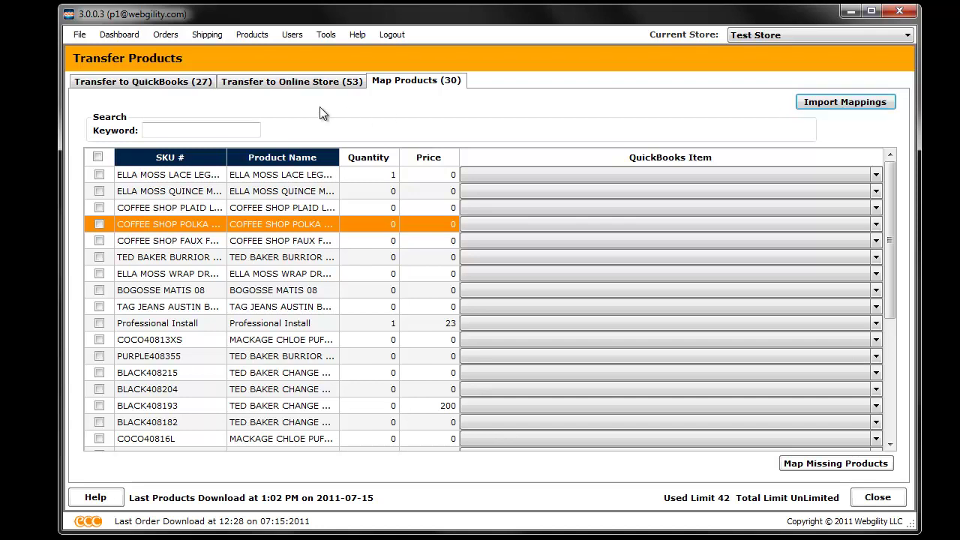
# Review the advanced product defaults for QuickBooks and the online store, leave them without saving, and look over both product transfer pages.
pyautogui.click(180, 87)
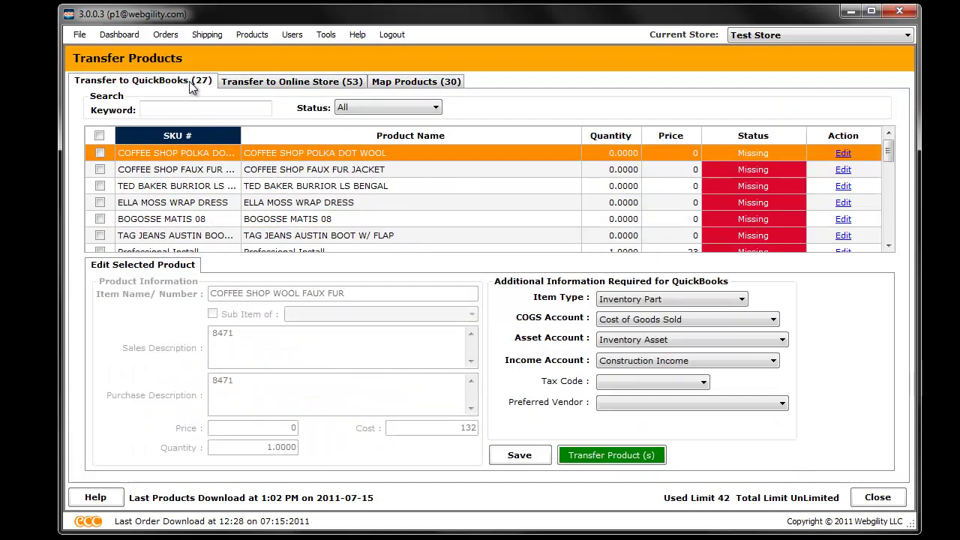
pyautogui.click(235, 86)
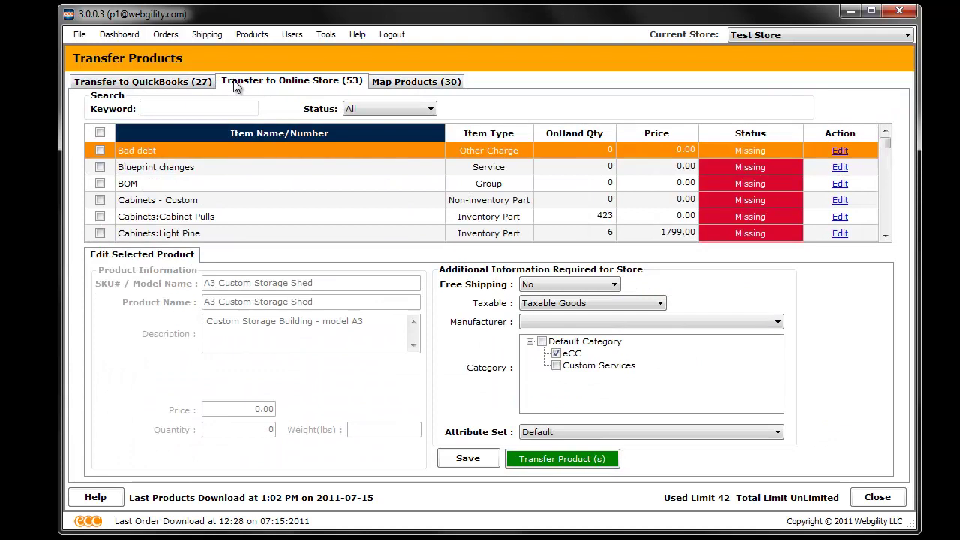
pyautogui.click(251, 36)
pyautogui.click(250, 99)
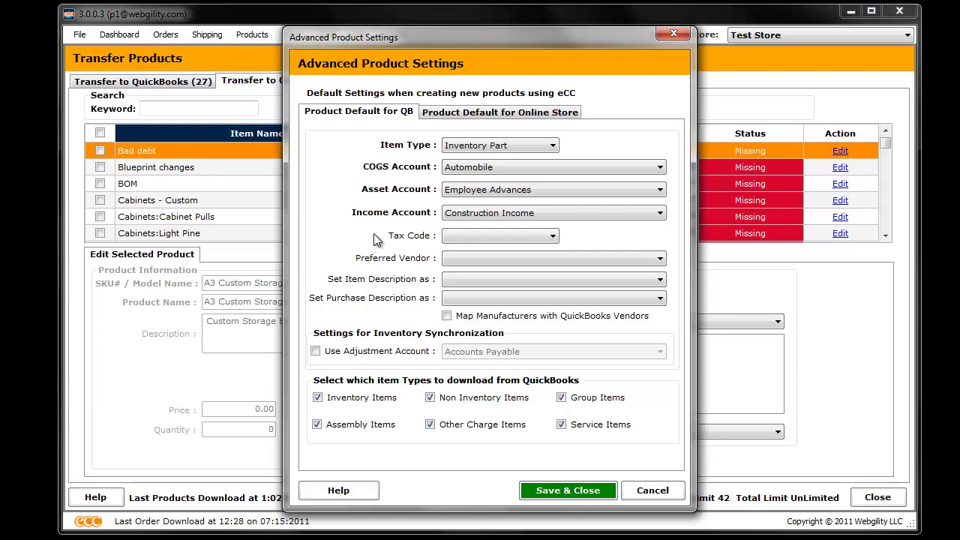
pyautogui.click(509, 114)
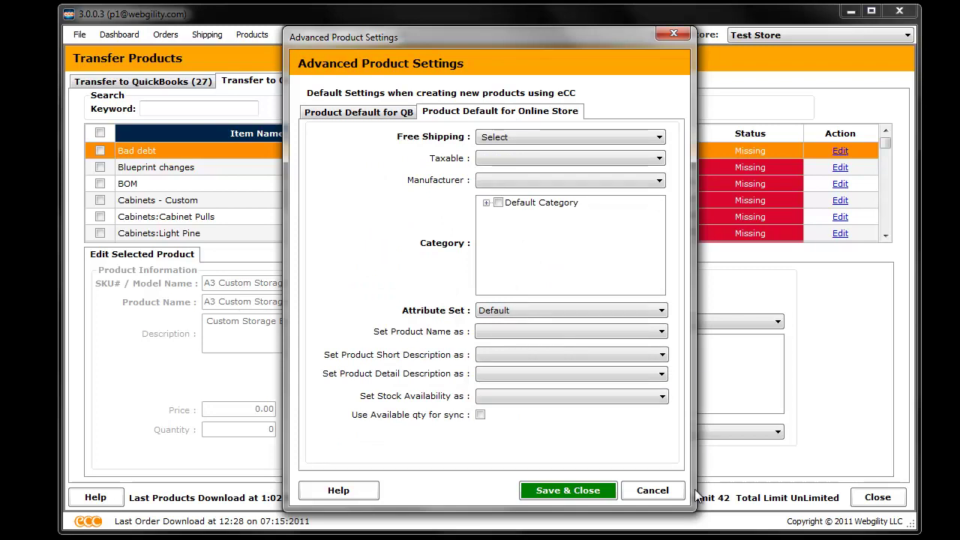
pyautogui.click(650, 491)
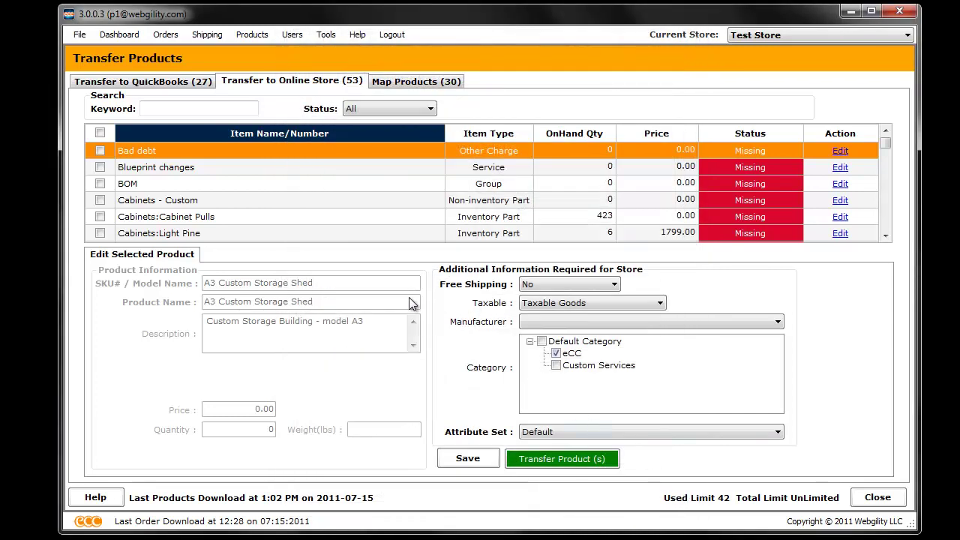
pyautogui.click(186, 84)
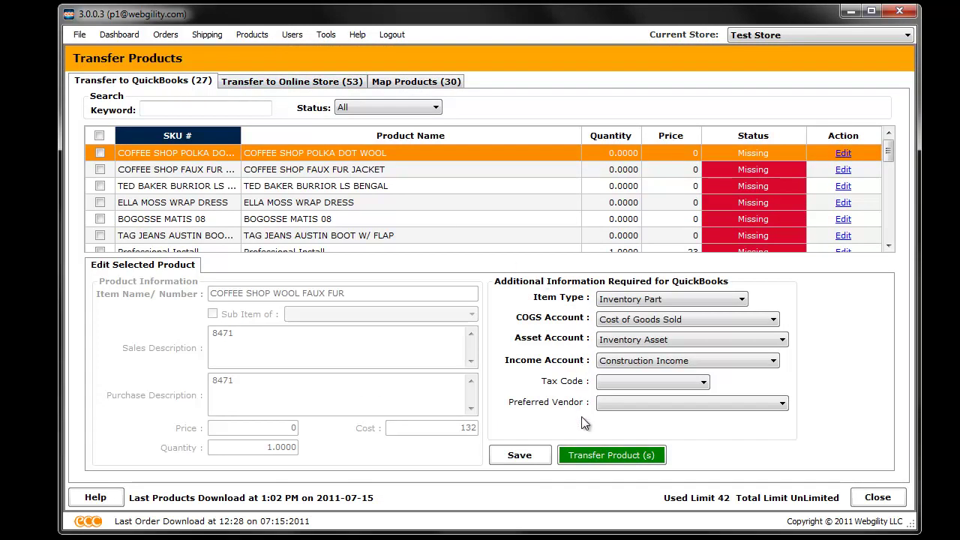
pyautogui.click(285, 82)
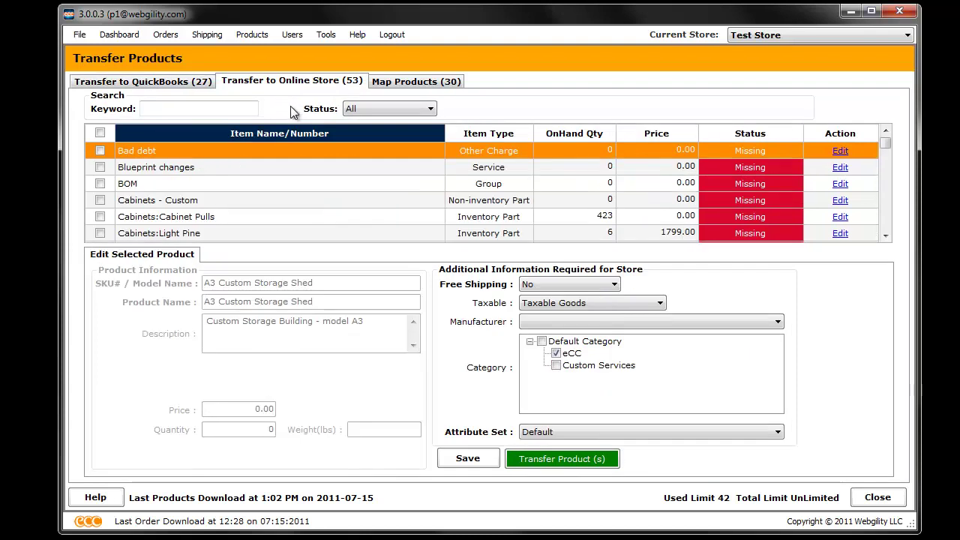